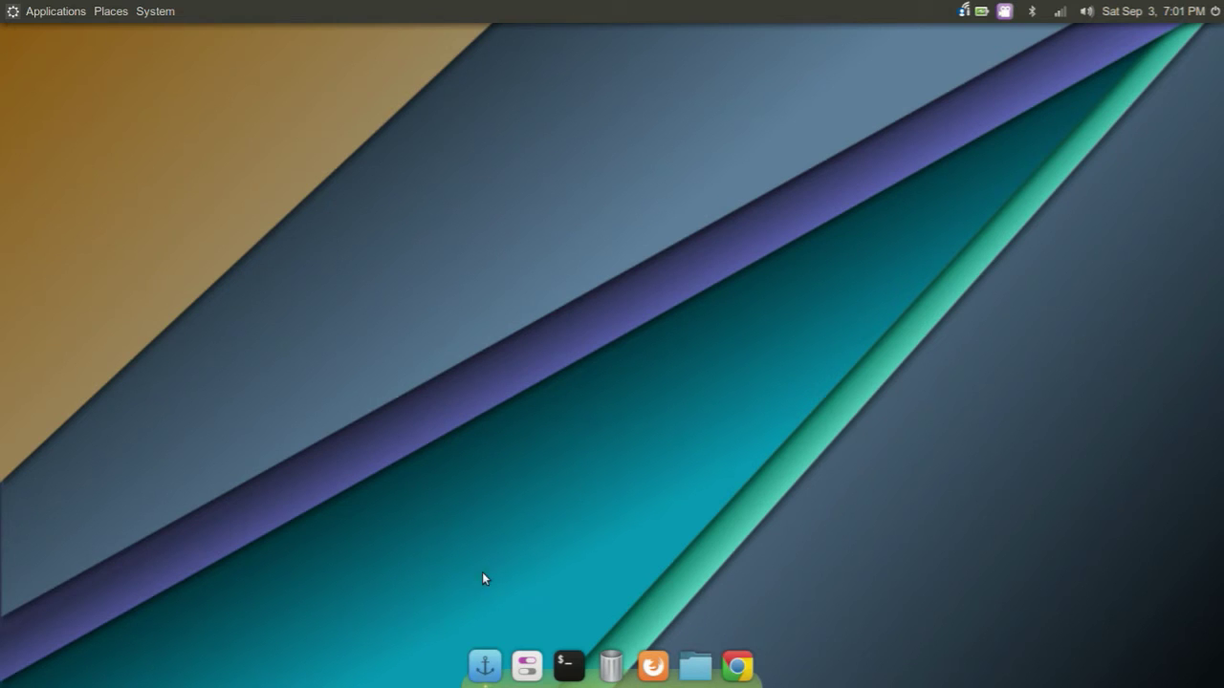
Step: Open Preferences from the Plank anchor icon's right-click menu
right_click(486, 666)
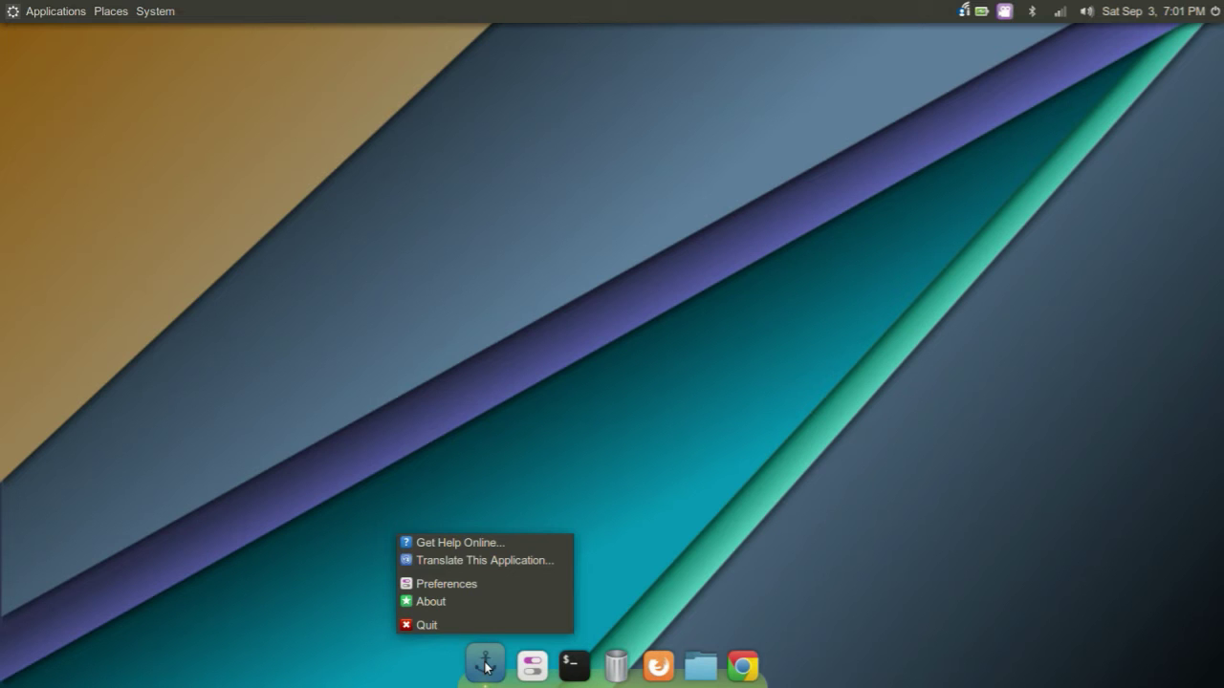
click(470, 584)
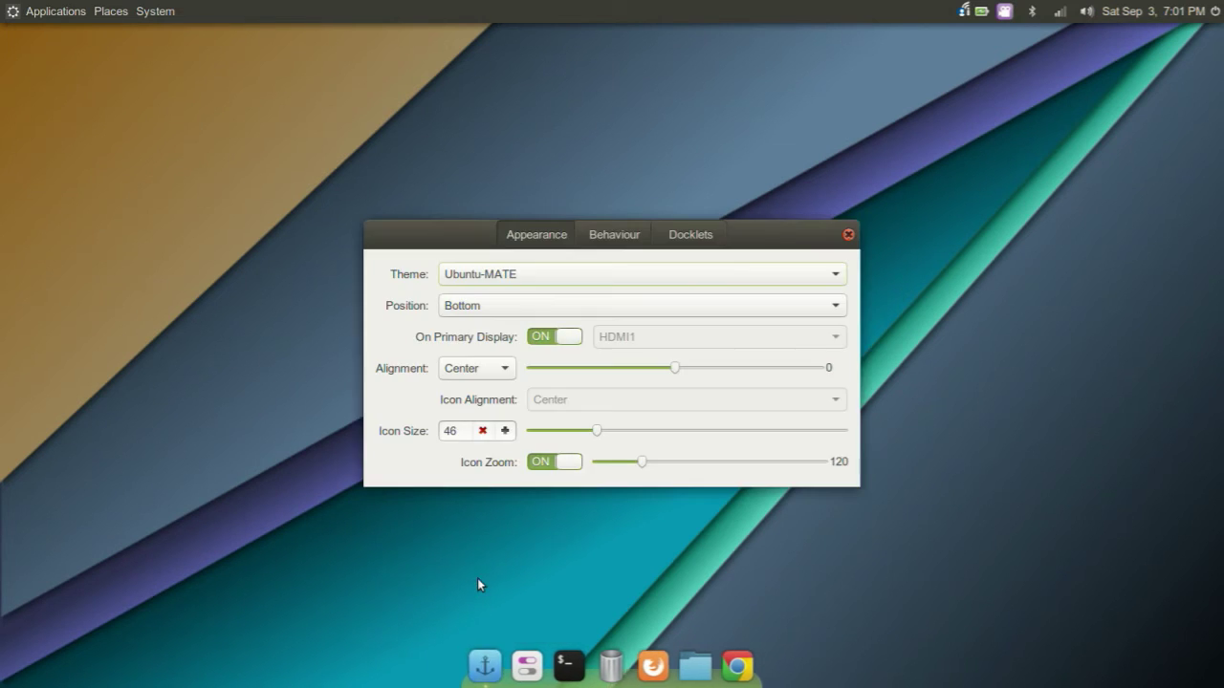
Step: Try the Matte and Gtk+ dock themes, then settle on Transparent
click(648, 278)
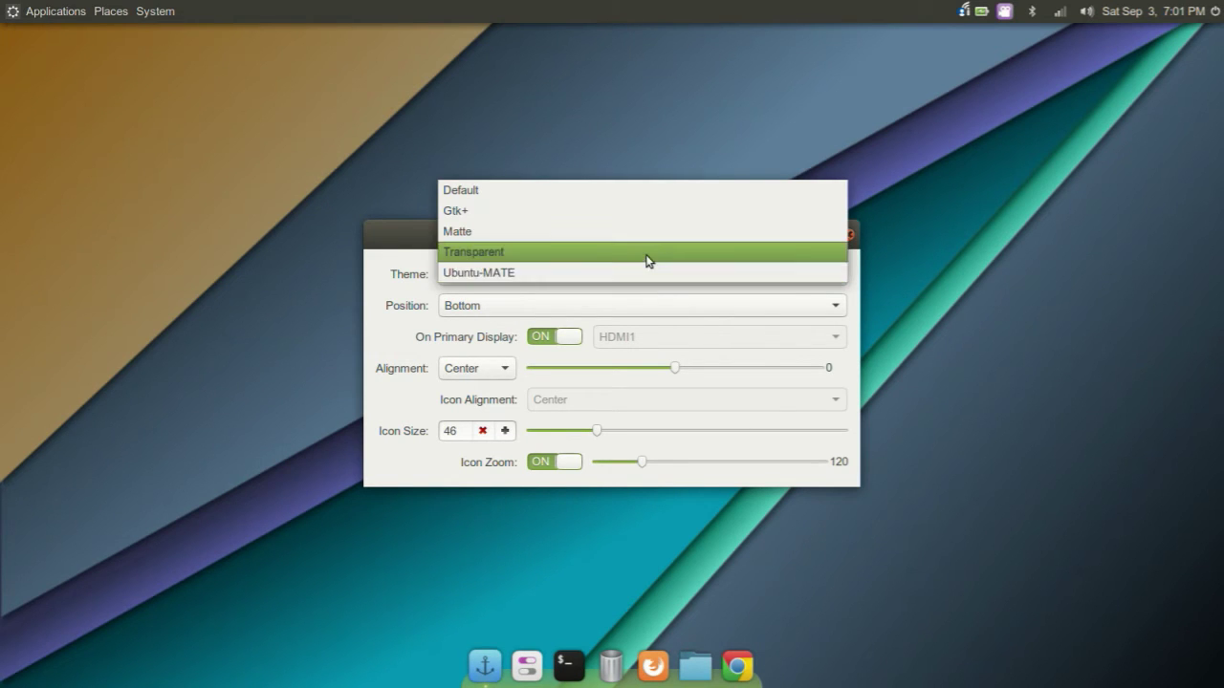
click(647, 259)
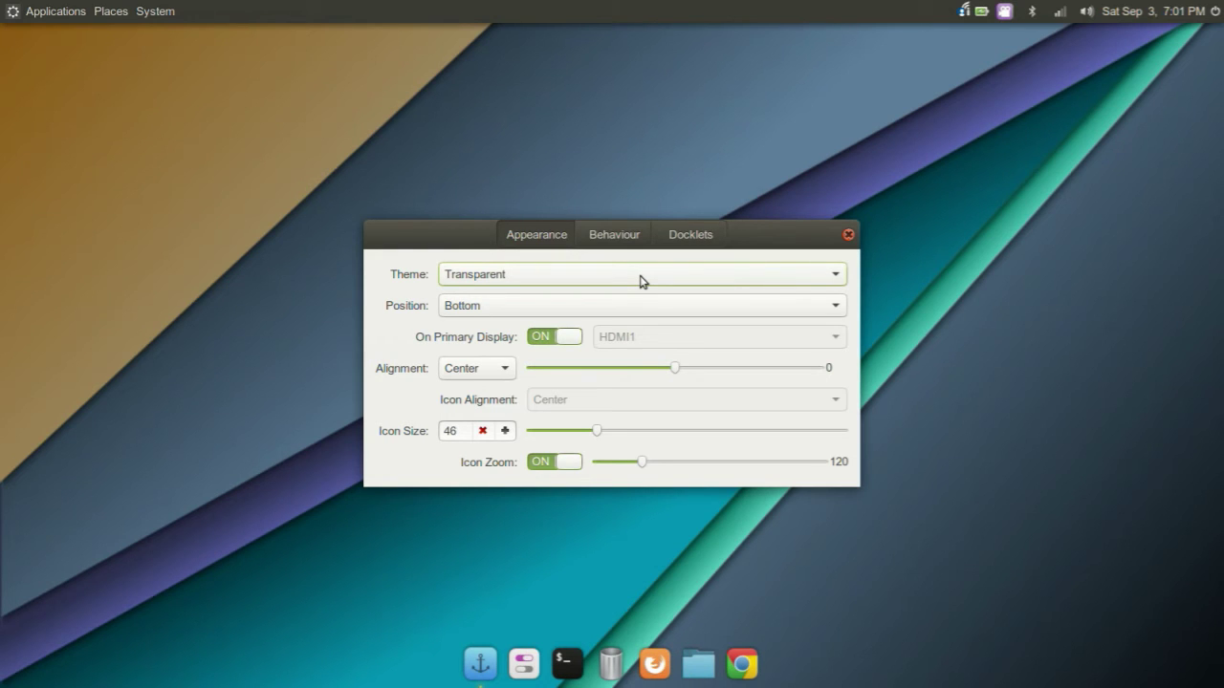
click(641, 281)
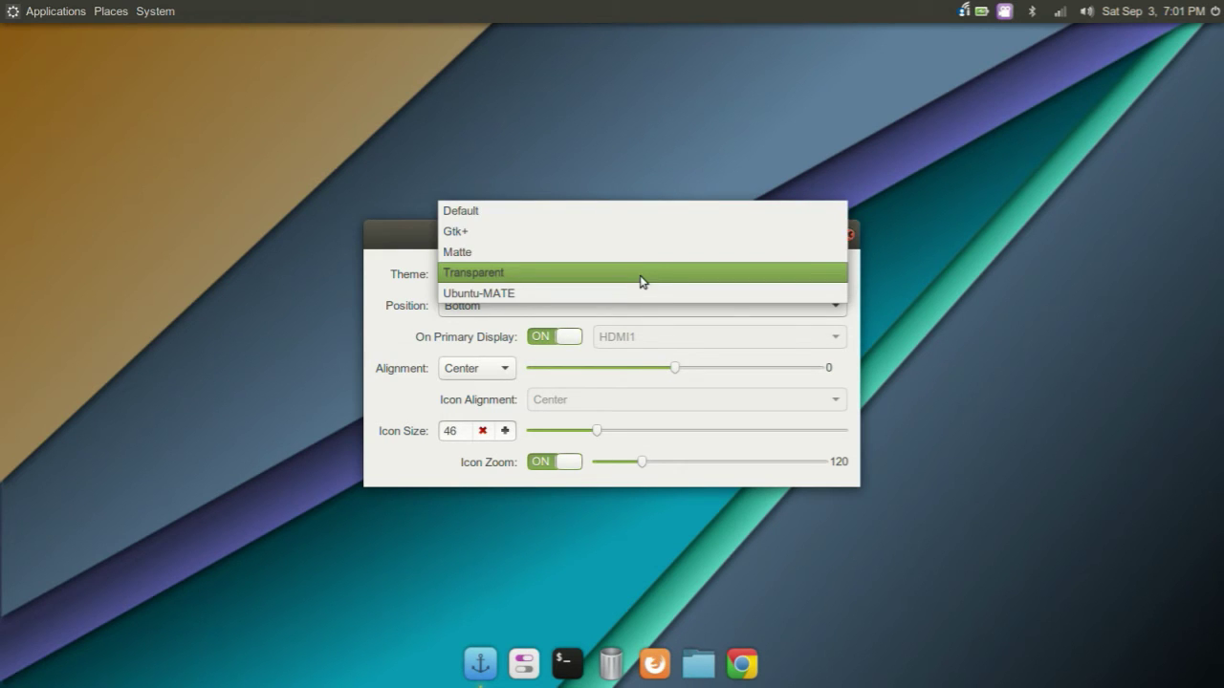
click(641, 258)
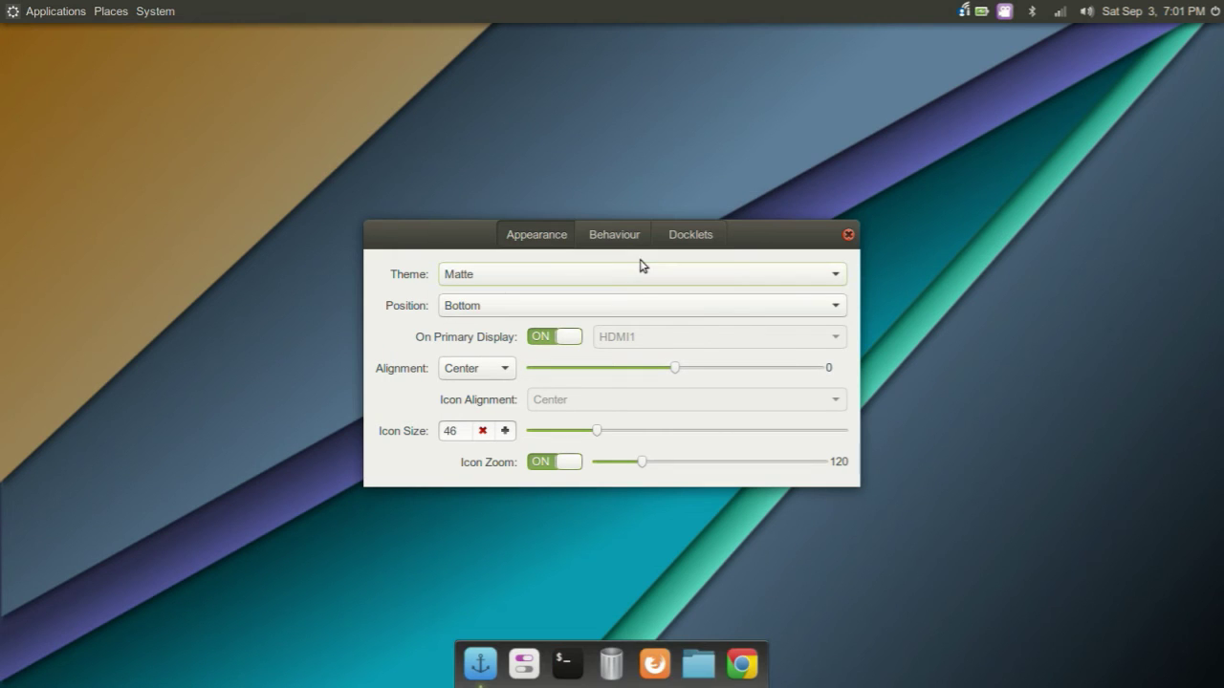
click(628, 278)
click(631, 262)
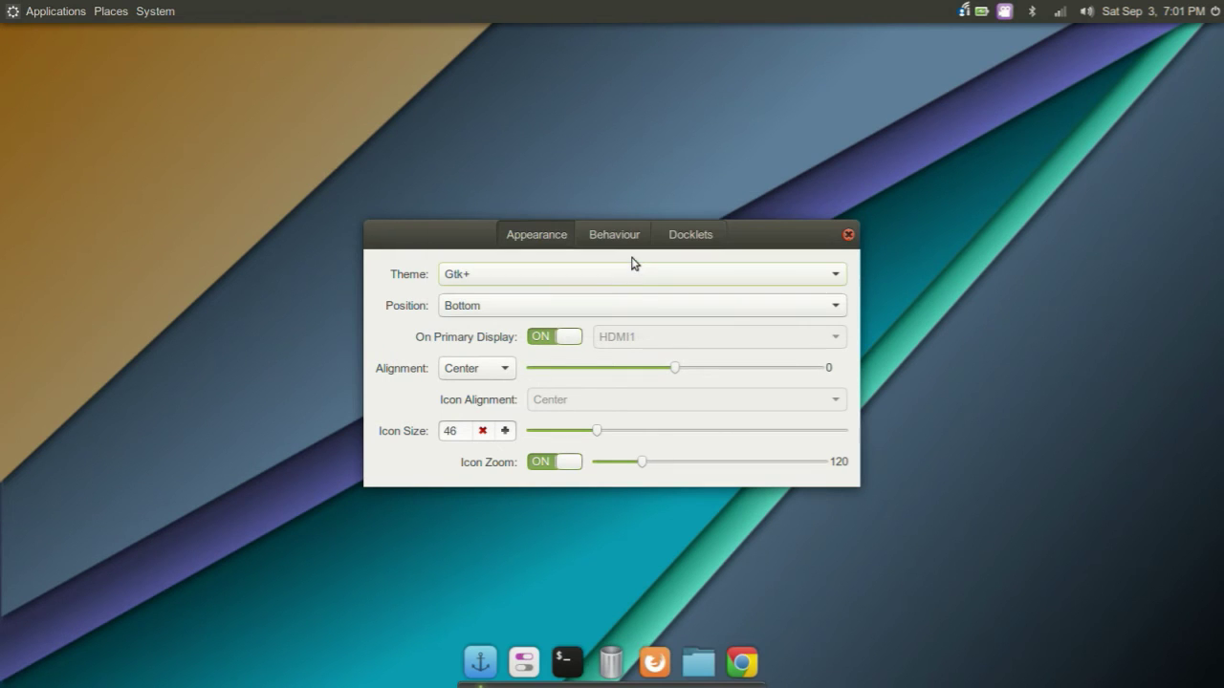
click(621, 279)
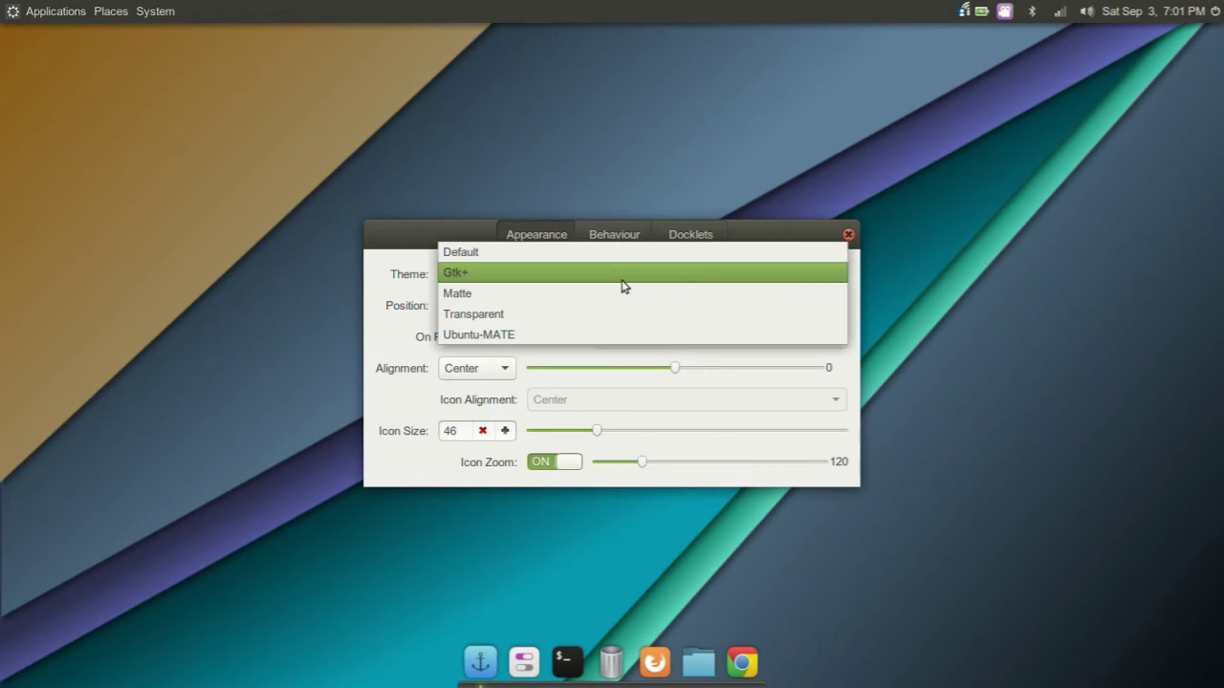
click(616, 314)
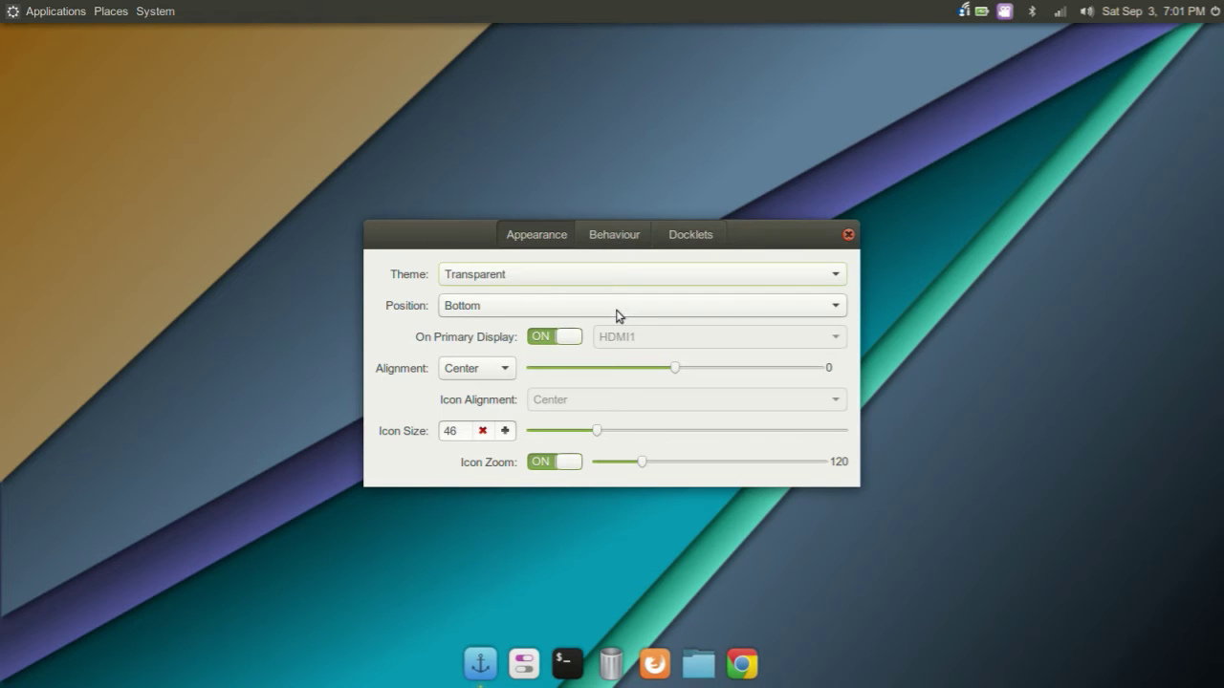
Step: Keep Position on Bottom and set Alignment to Center after trying Fill, Start and End
click(622, 320)
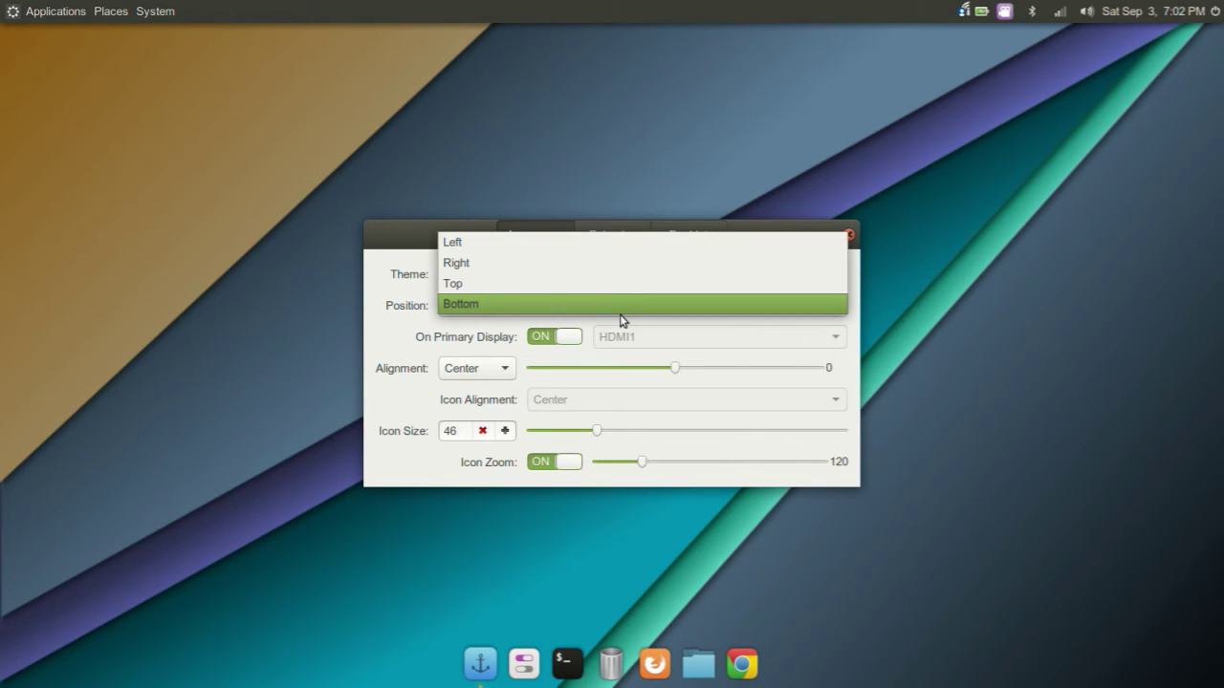
click(621, 314)
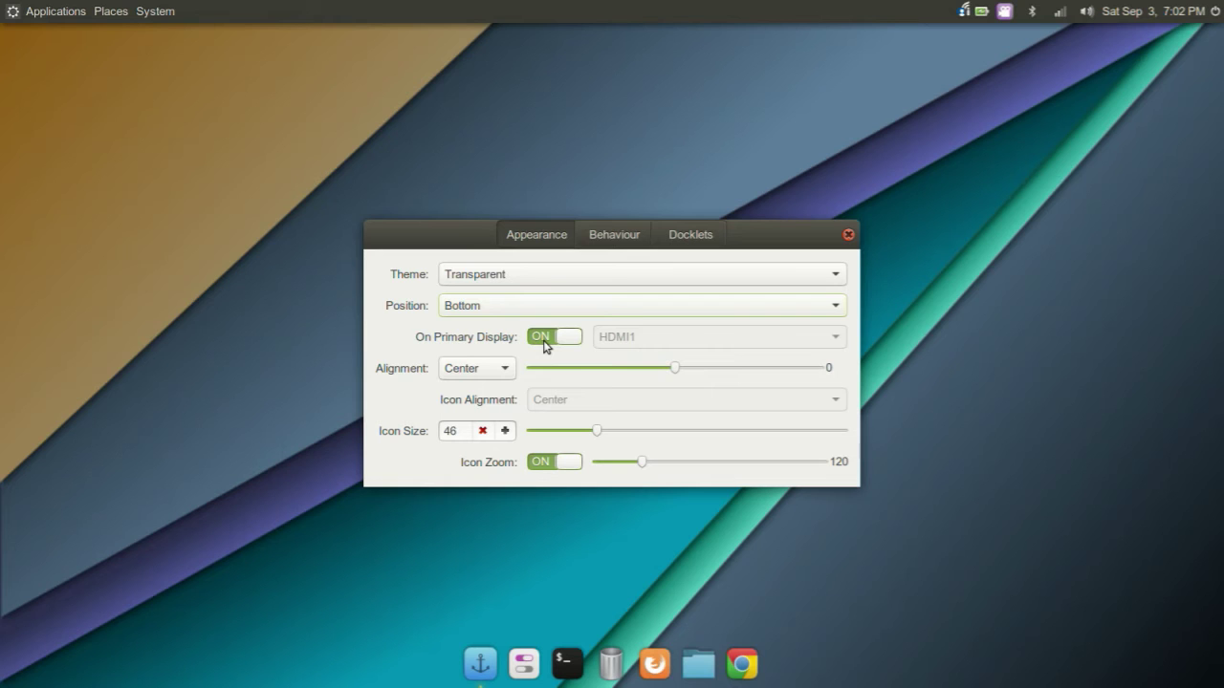
click(507, 375)
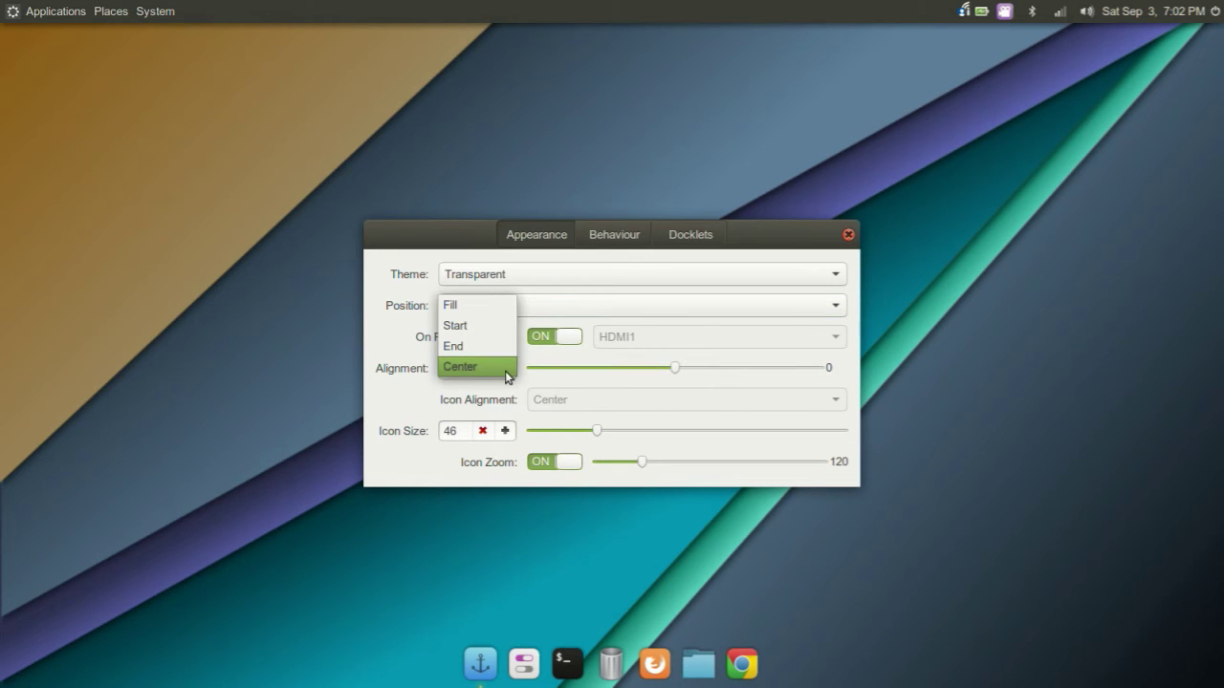
click(486, 312)
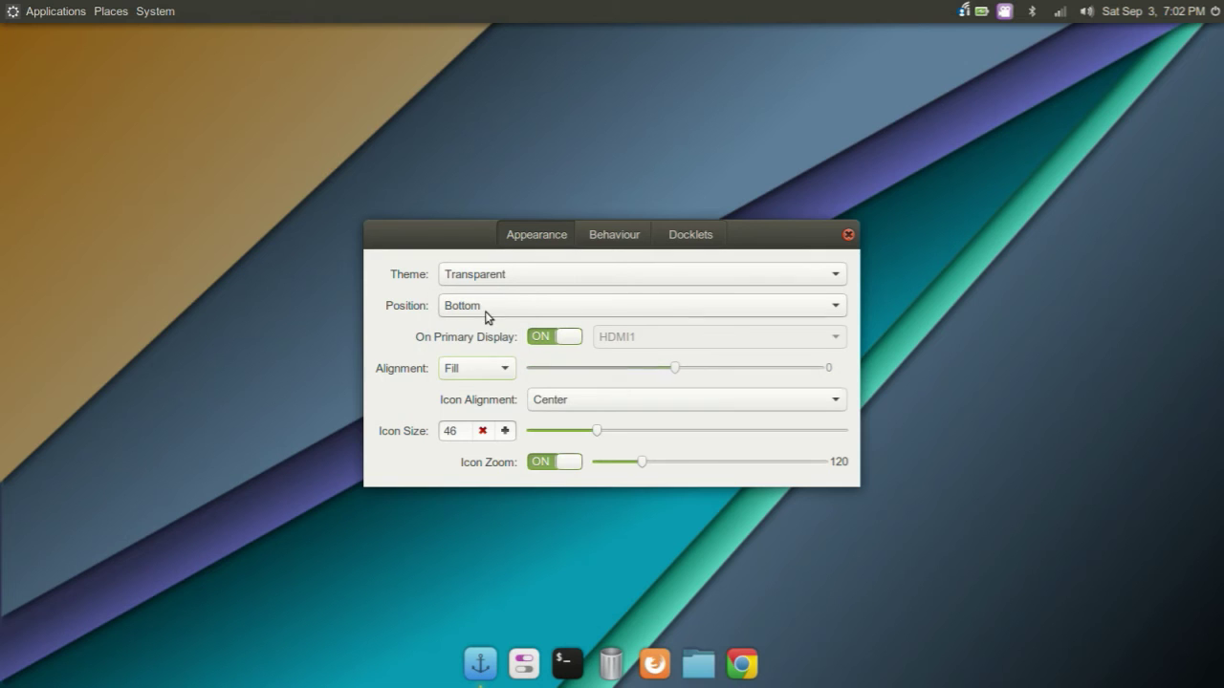
click(503, 373)
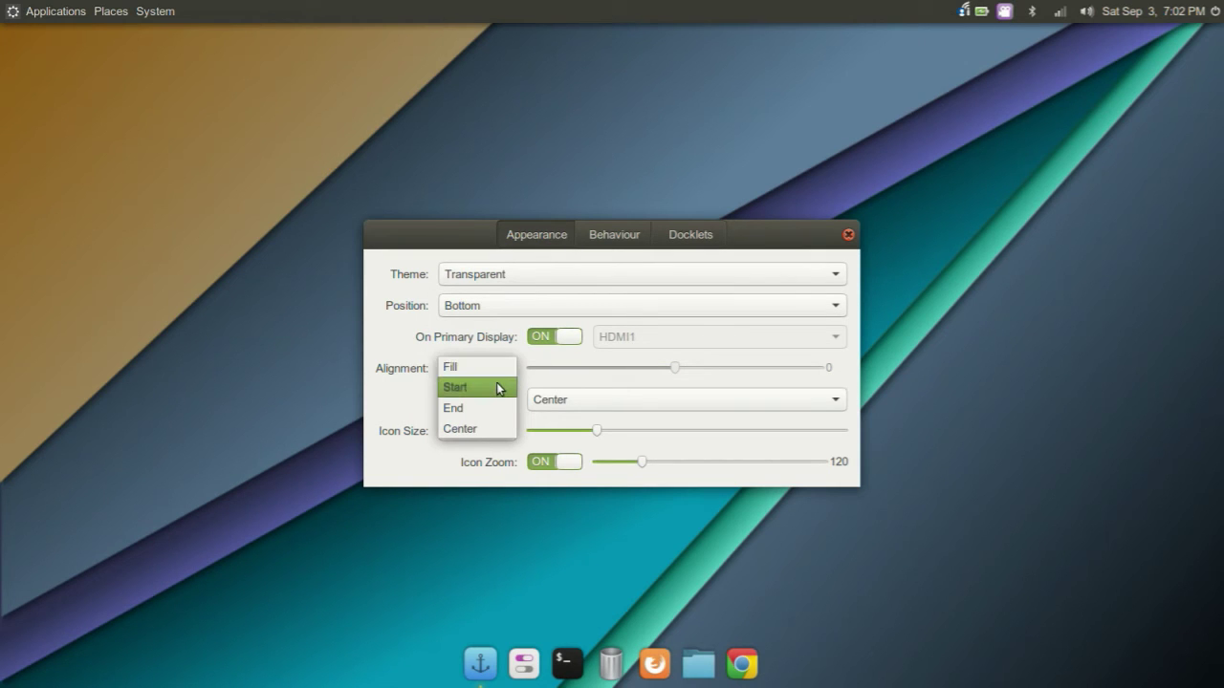
click(498, 388)
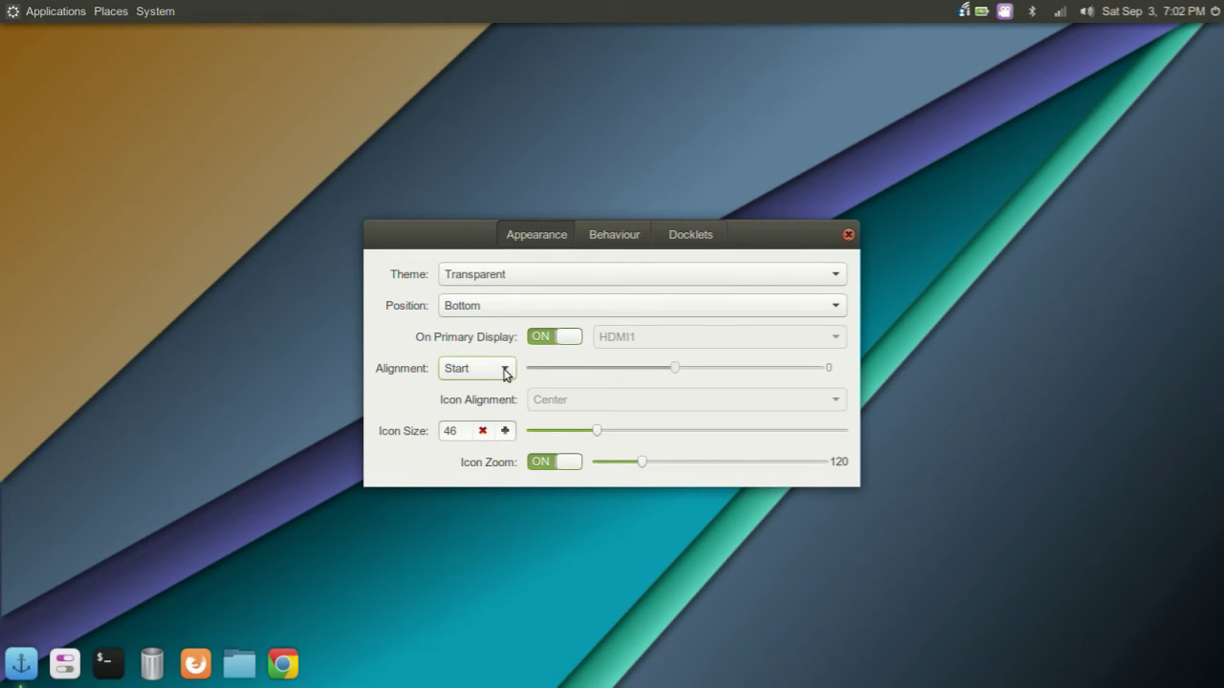
click(506, 374)
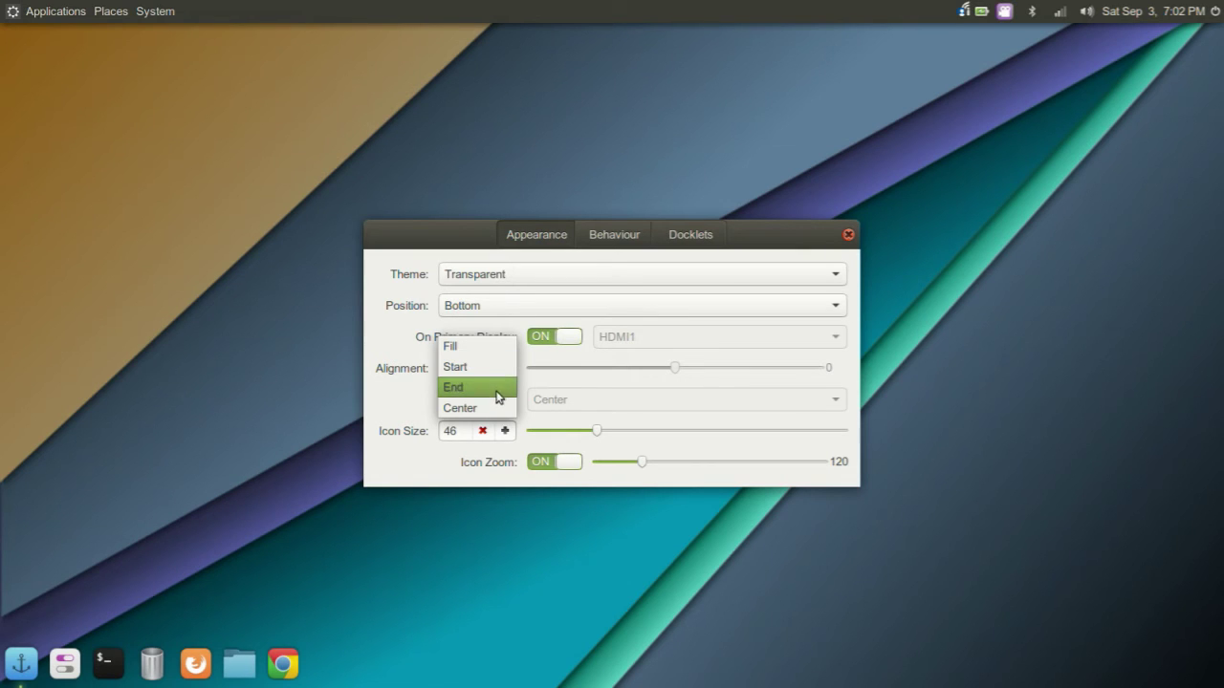
click(493, 394)
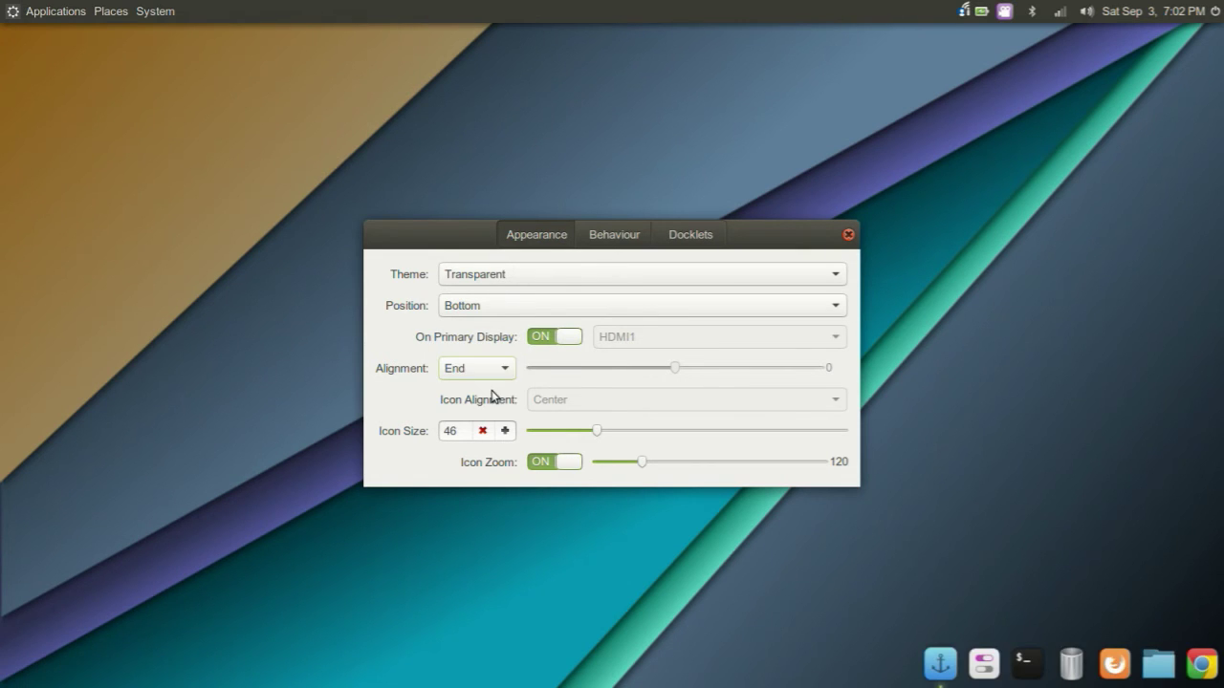
click(499, 375)
click(500, 390)
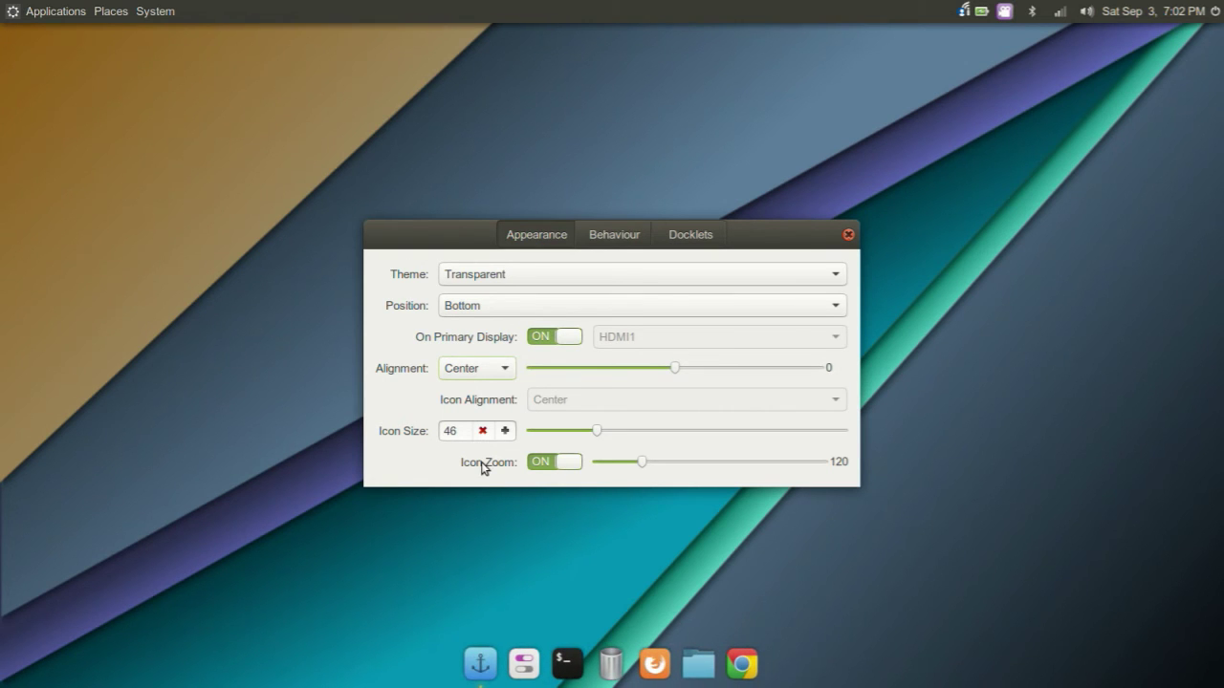
Step: Toggle Icon Zoom off and on, then set the zoom slider to about 144
click(537, 464)
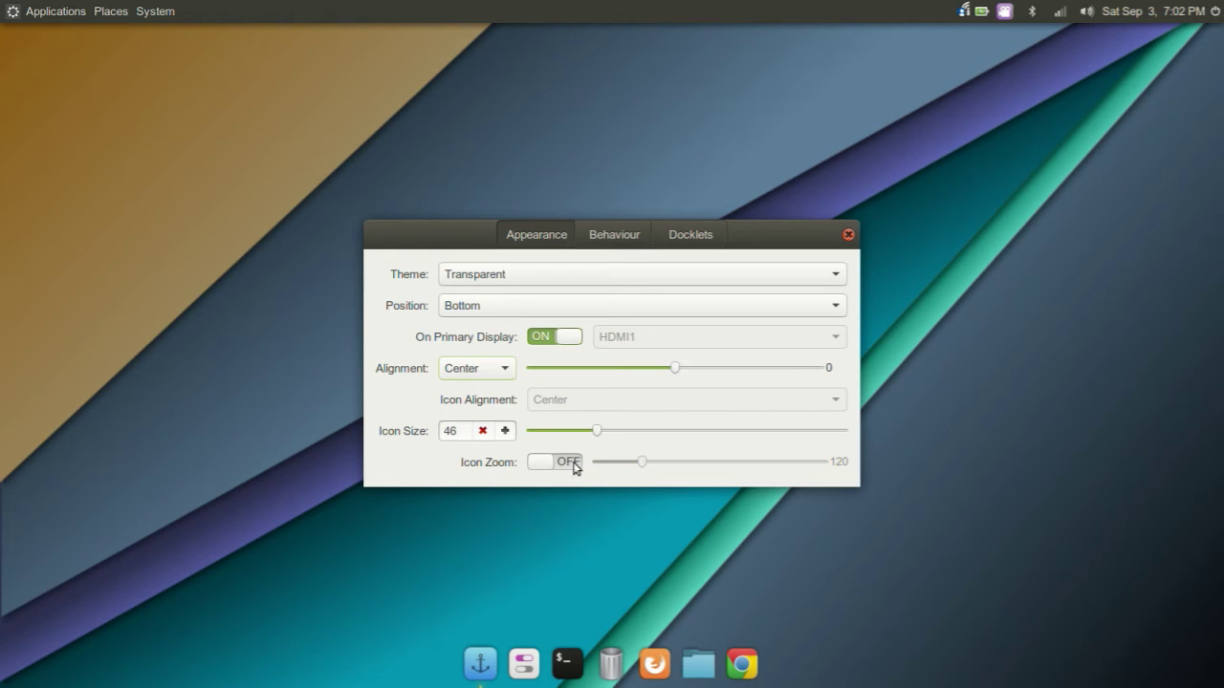
click(572, 464)
drag(642, 463, 697, 465)
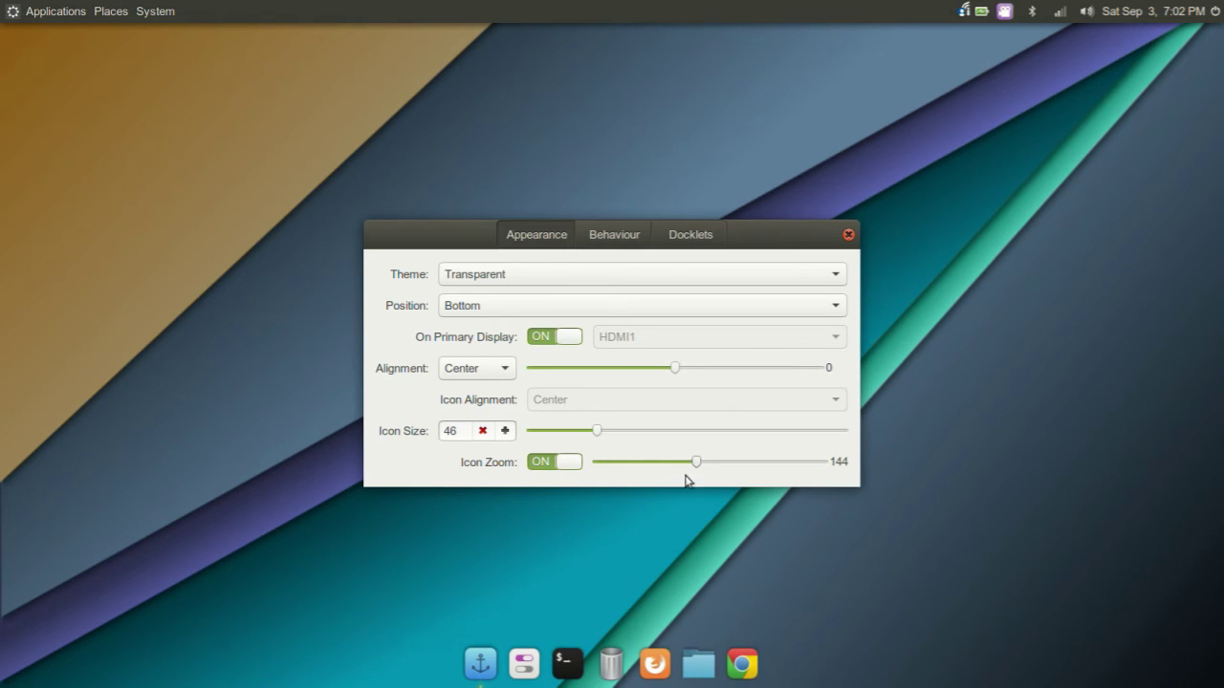
drag(696, 464, 803, 462)
drag(801, 462, 695, 465)
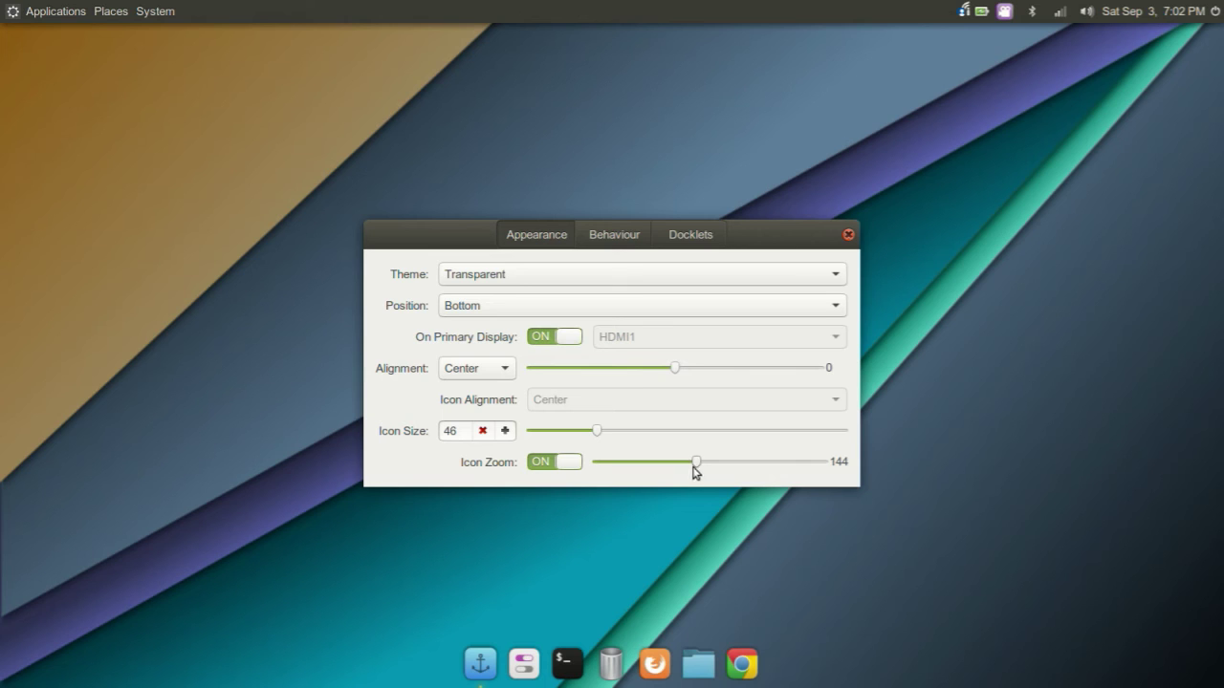
Step: Switch to the Behaviour tab of Plank's Preferences
click(624, 237)
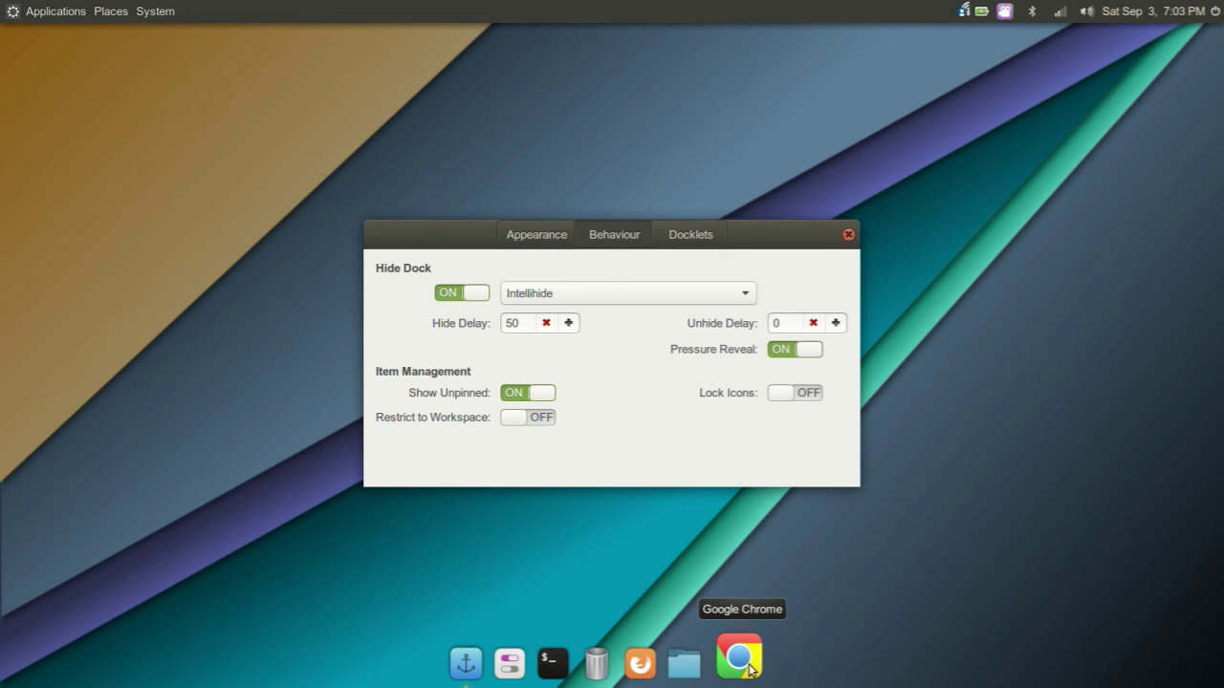
right_click(750, 669)
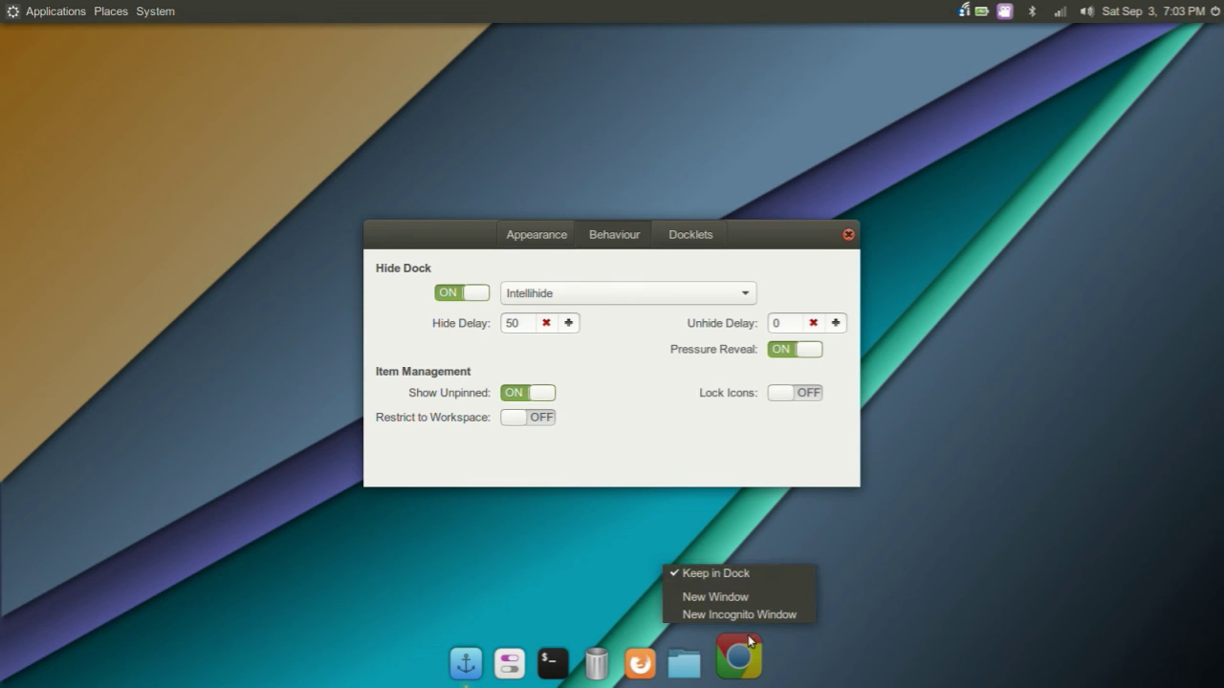
click(881, 572)
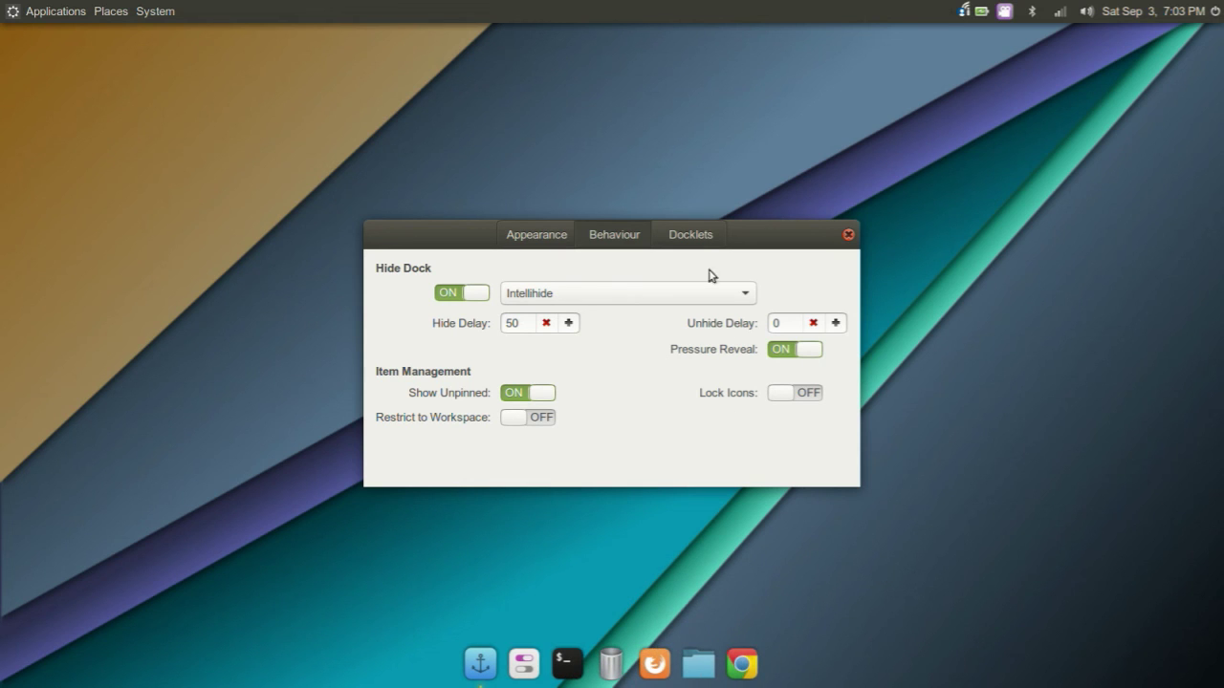
Step: Drag the Clock docklet from the Docklets list onto the dock beside the trash
click(691, 234)
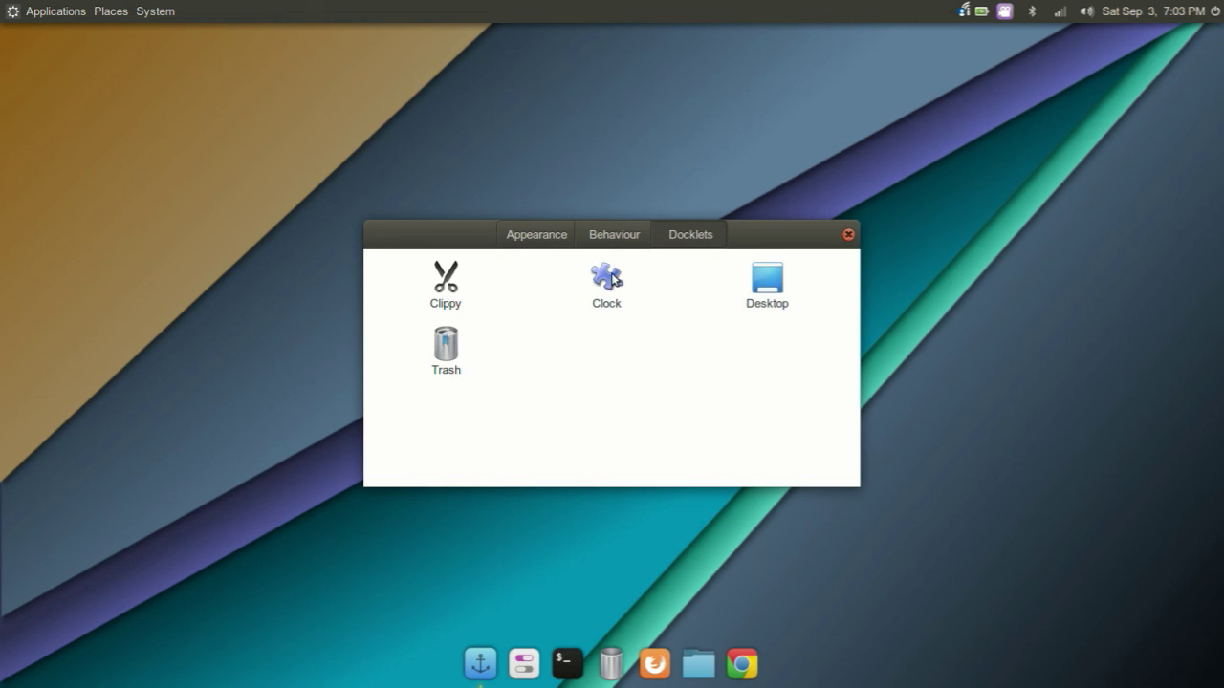
mouse_move(617, 279)
mouse_down()
mouse_move(646, 657)
mouse_move(631, 661)
mouse_up()
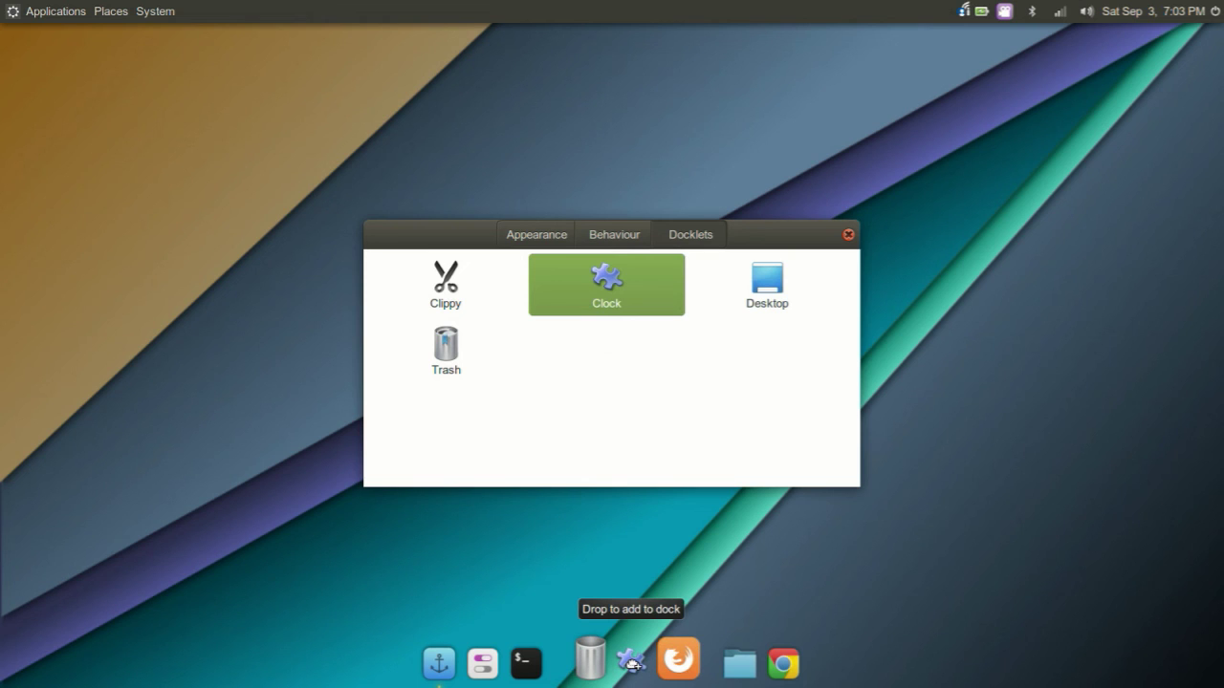
drag(631, 662, 633, 660)
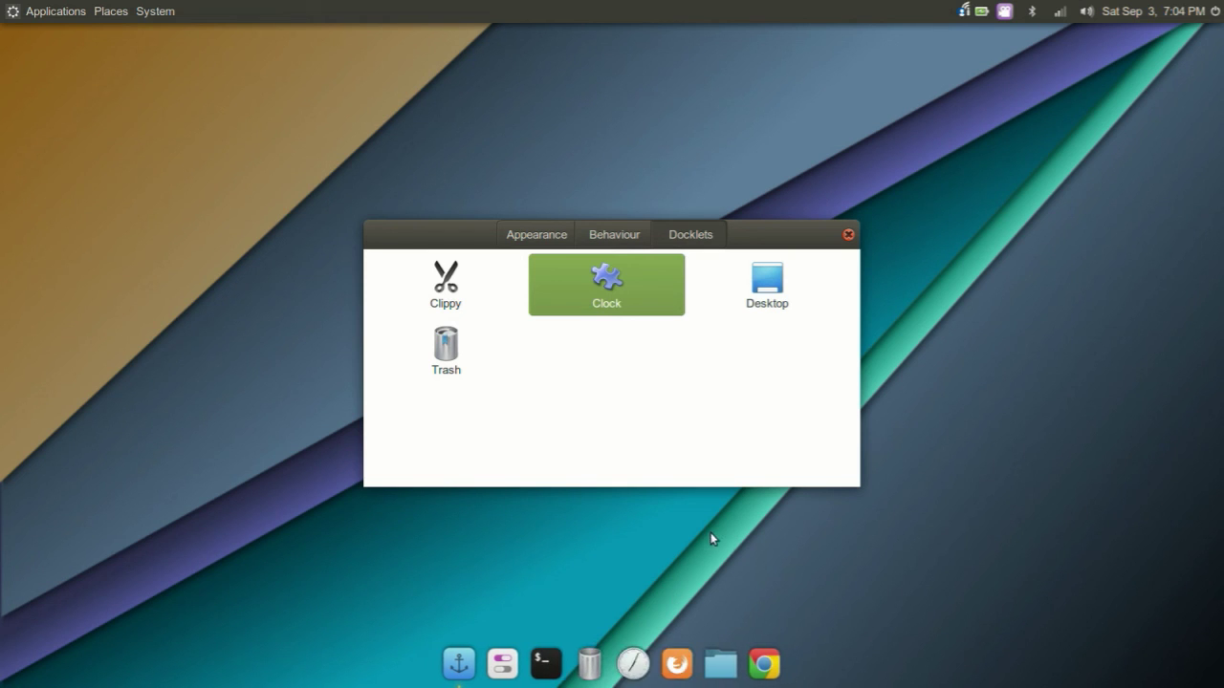